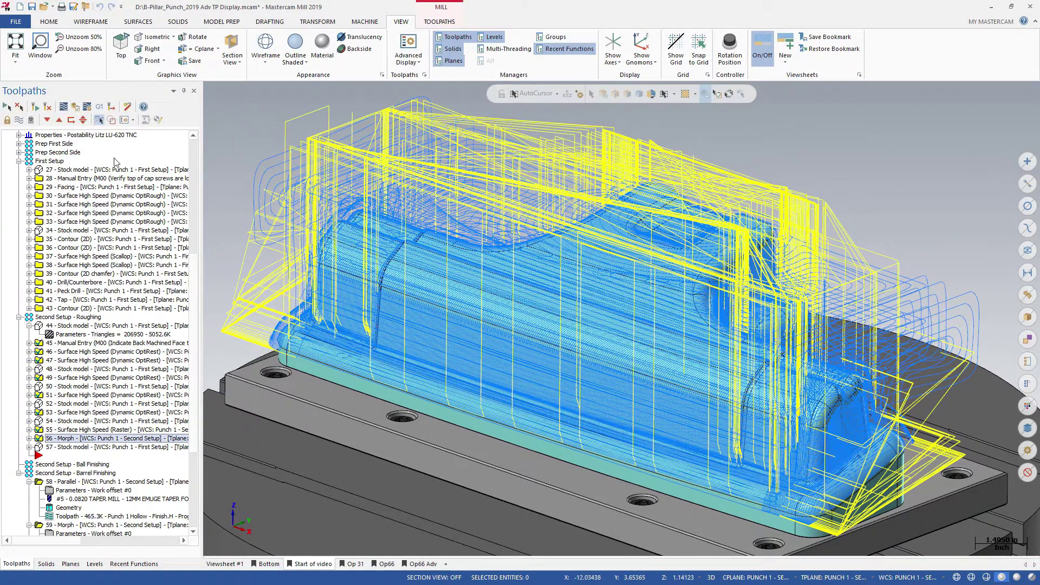
# Show only operation 31's toolpath in the Op 31 viewsheet and turn on the advanced toolpath display.
pyautogui.click(105, 203)
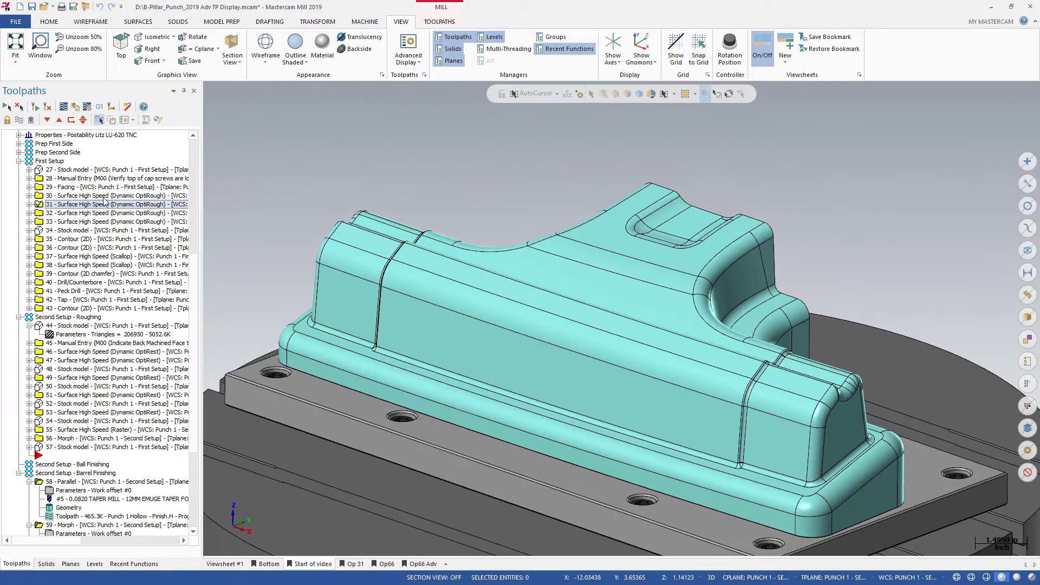
pyautogui.click(355, 565)
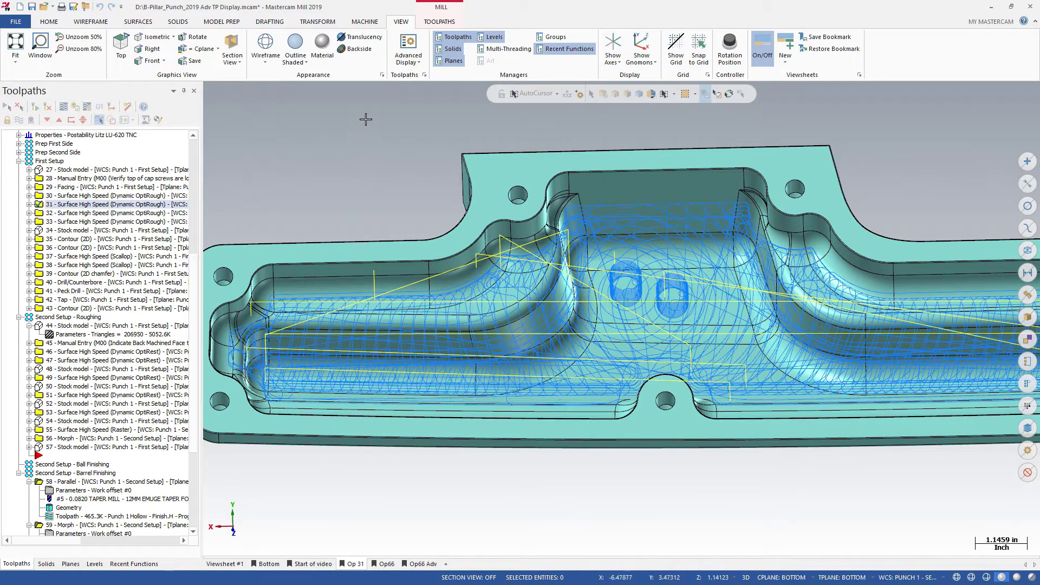
pyautogui.click(404, 46)
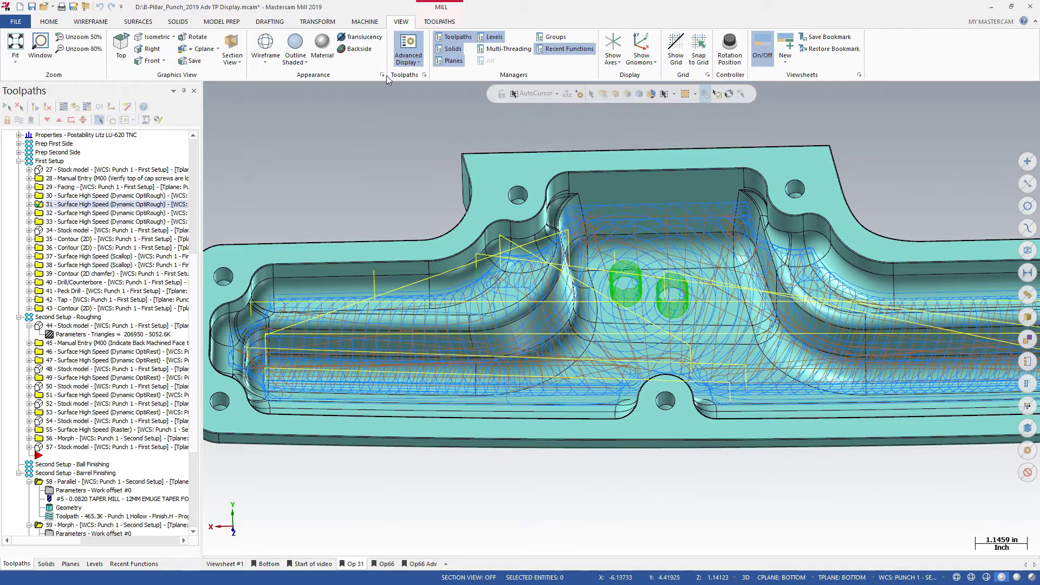
# Hide the rapid retract motion in the advanced toolpath display.
pyautogui.click(418, 64)
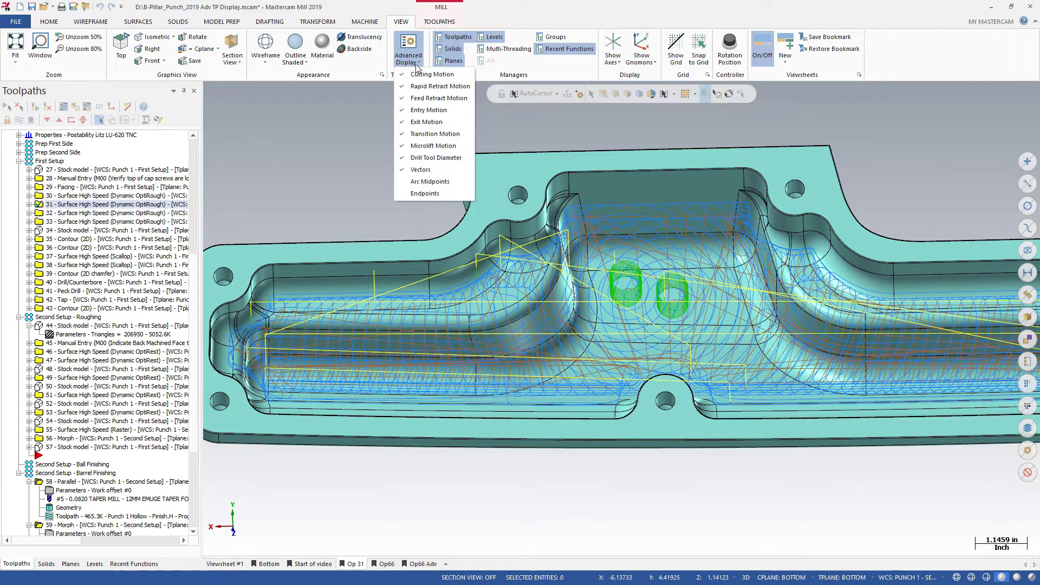
pyautogui.click(418, 86)
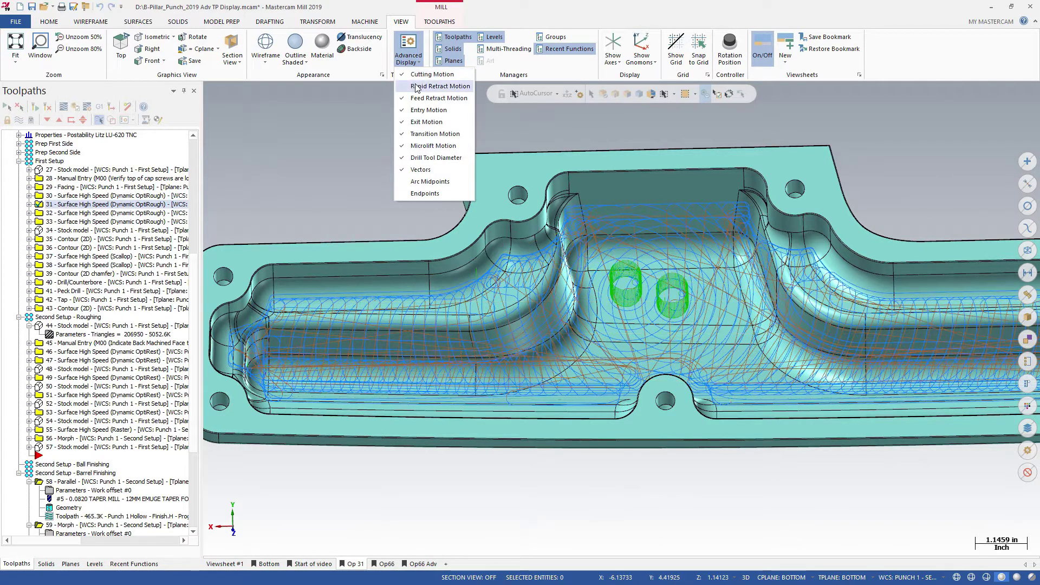
pyautogui.click(385, 91)
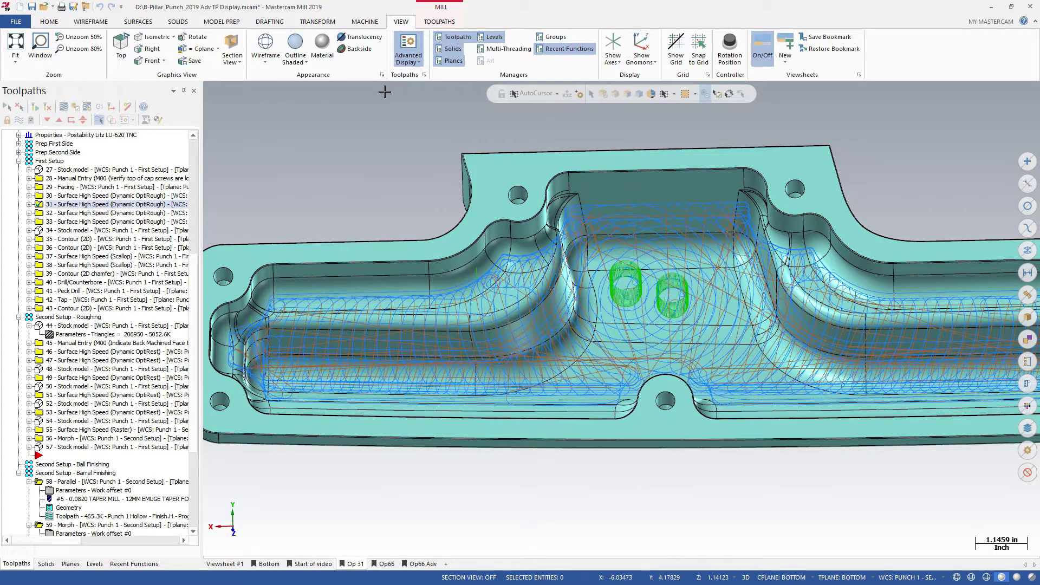
# Set the microlift motion display to red, color 12, with a thicker line width.
pyautogui.click(425, 76)
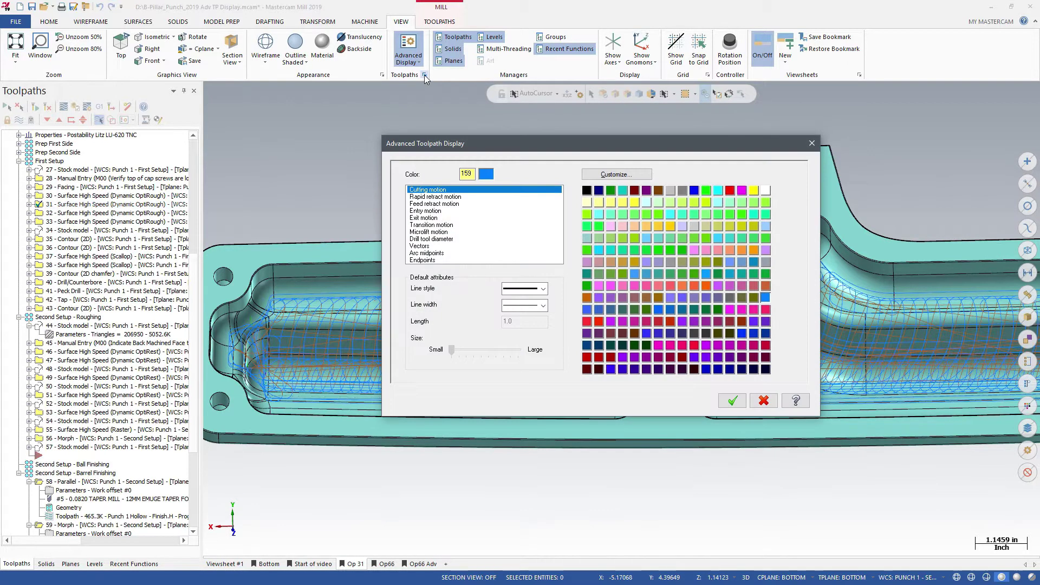
pyautogui.click(423, 232)
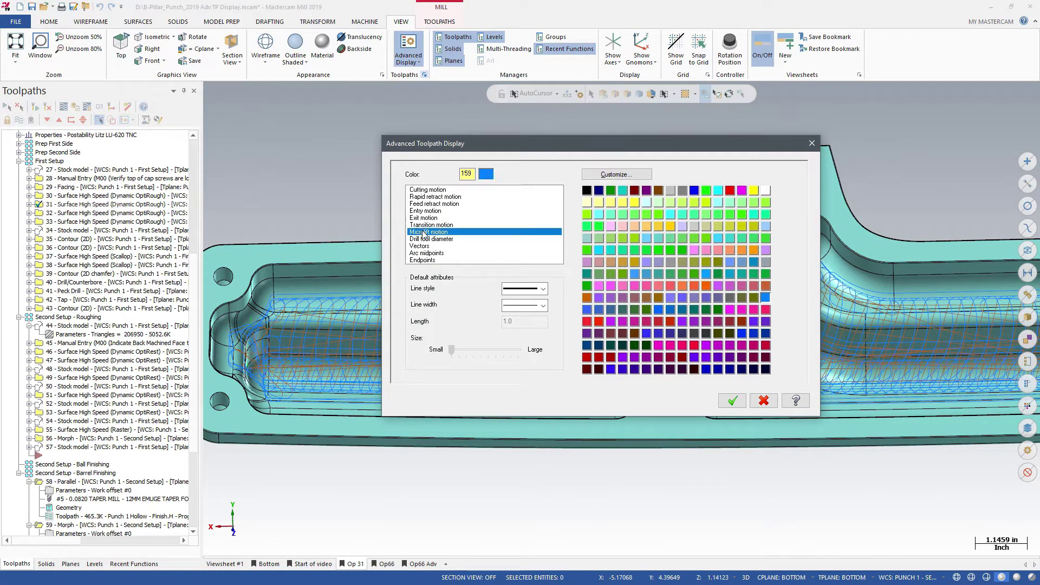
pyautogui.click(729, 191)
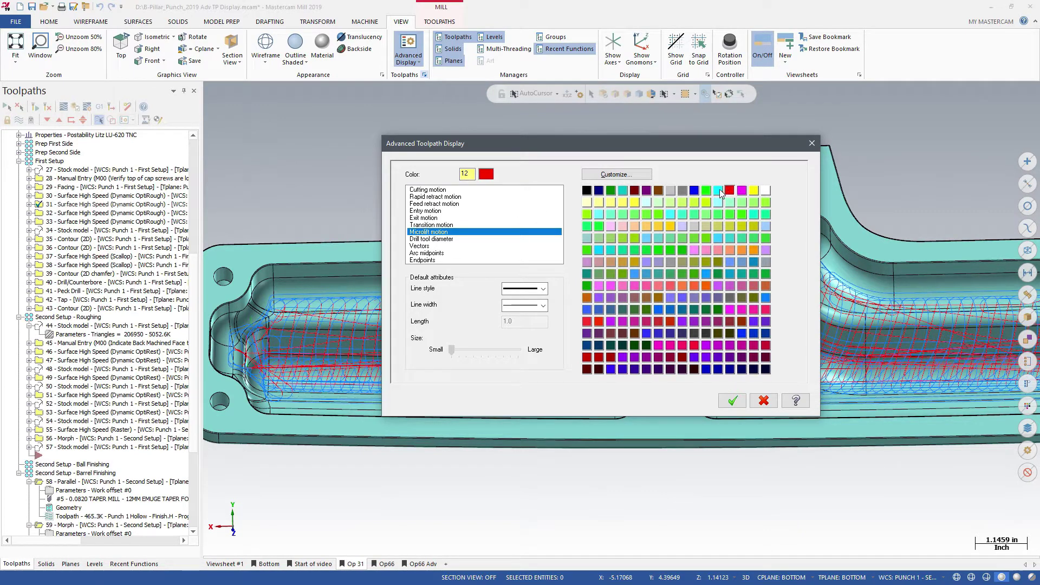
pyautogui.click(544, 289)
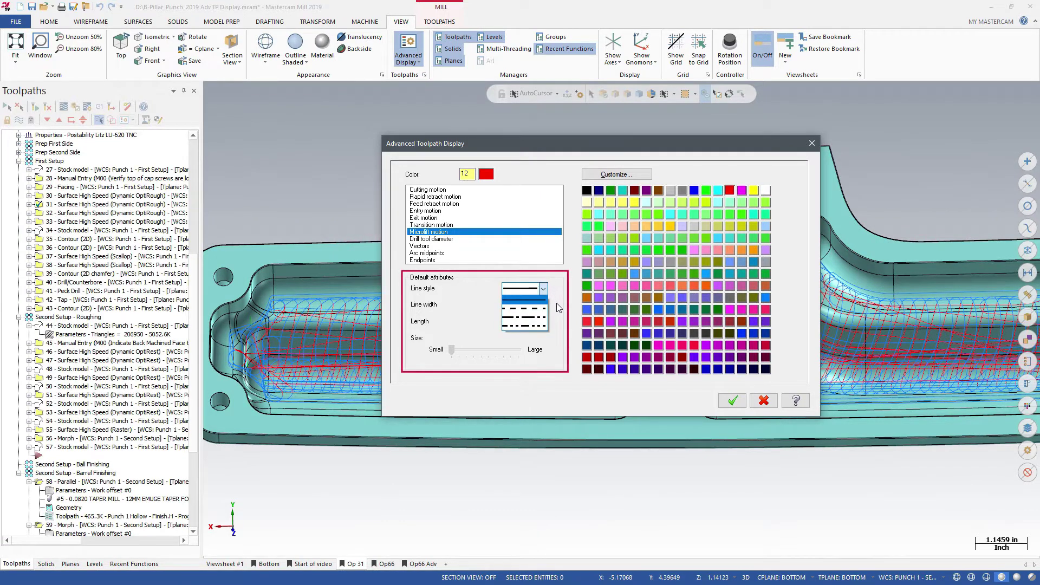
pyautogui.click(557, 304)
pyautogui.click(543, 305)
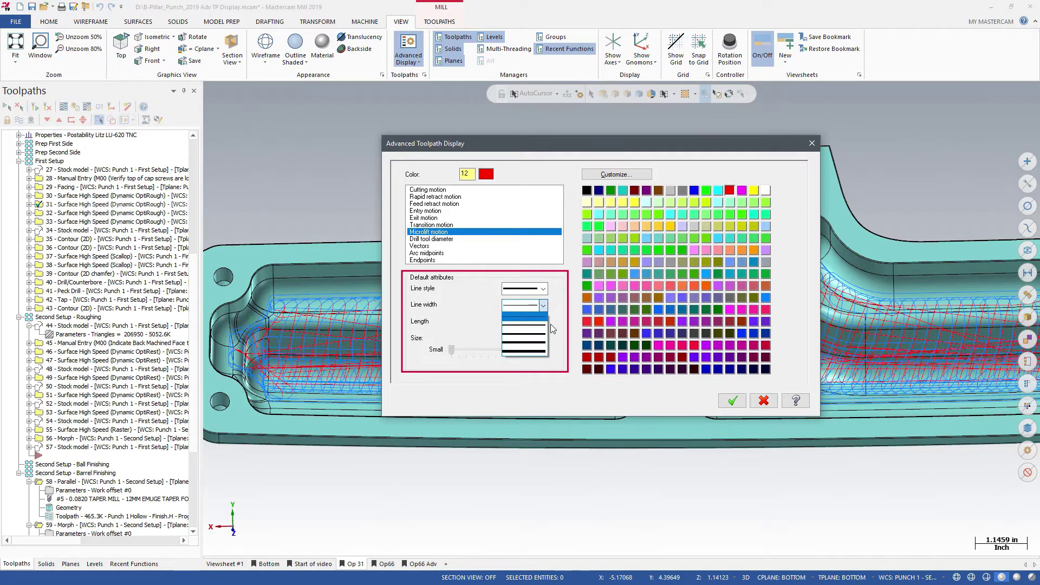
pyautogui.click(544, 335)
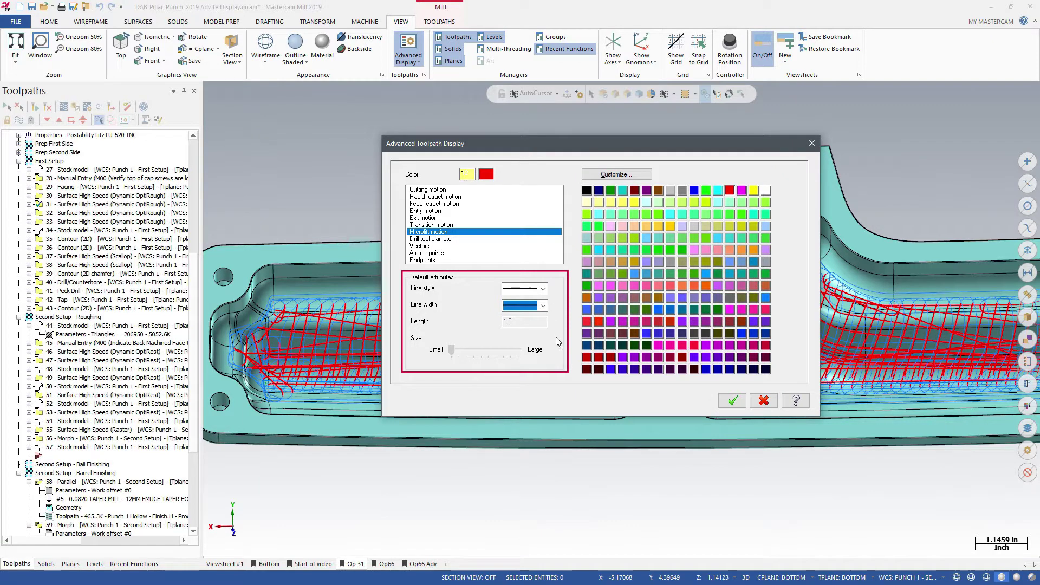
pyautogui.click(732, 402)
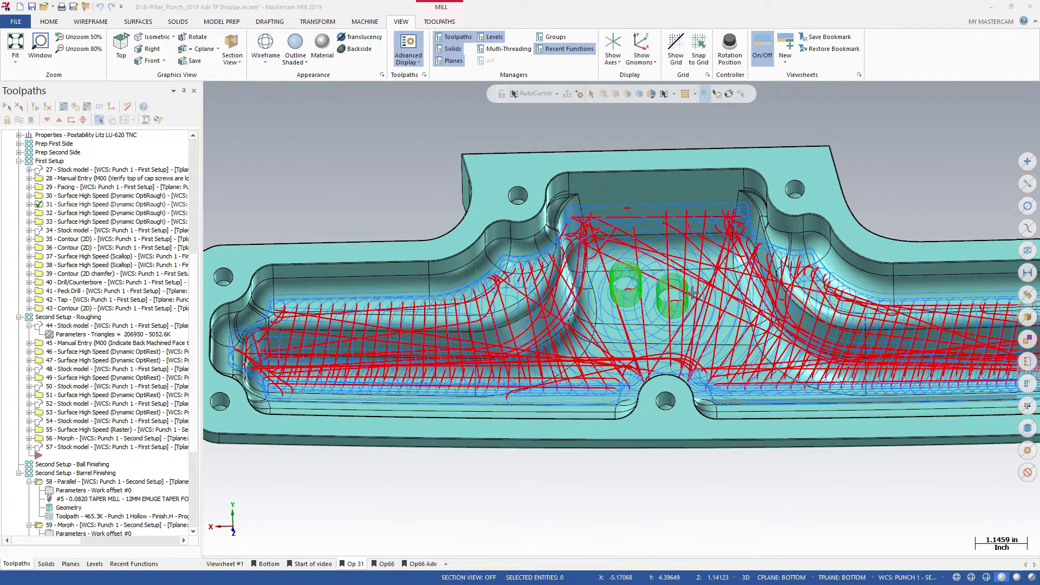
# Hide the entry motion and microlift motion in the advanced toolpath display.
pyautogui.click(418, 62)
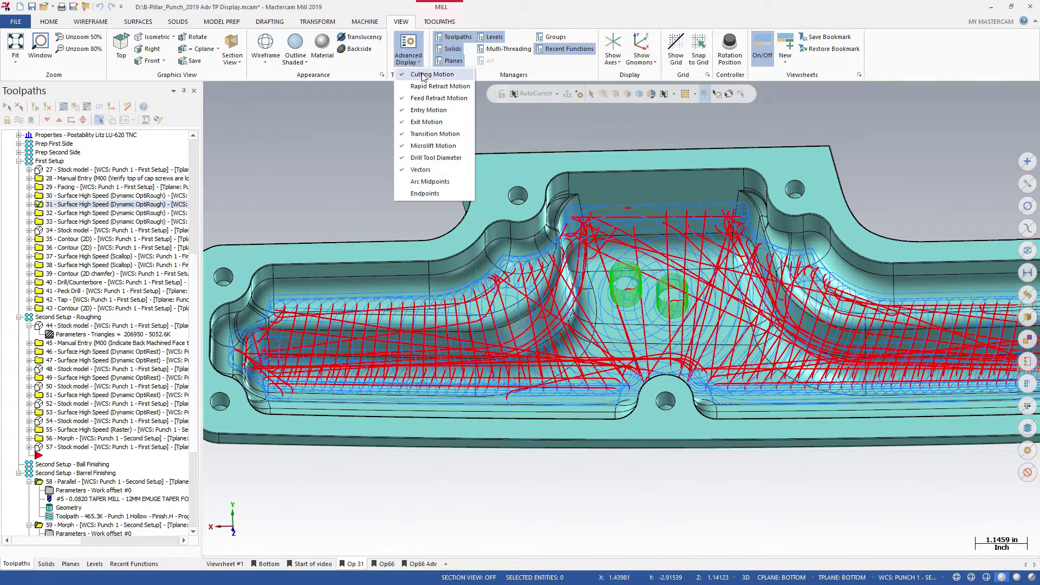
pyautogui.click(428, 110)
pyautogui.click(419, 147)
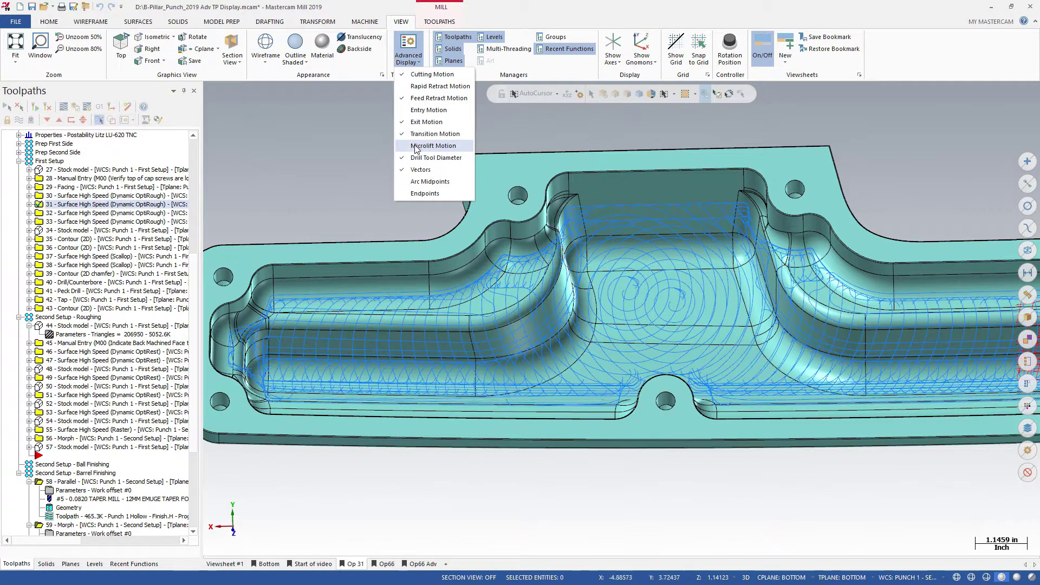
pyautogui.click(369, 120)
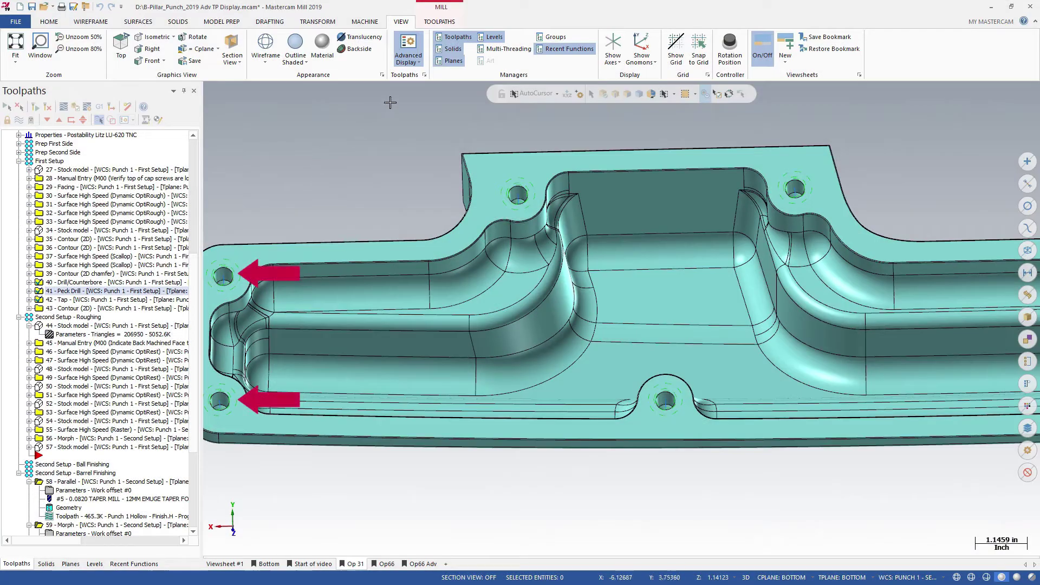
# Set a thicker line width for the drill tool diameter in the Advanced Toolpath Display settings.
pyautogui.click(424, 75)
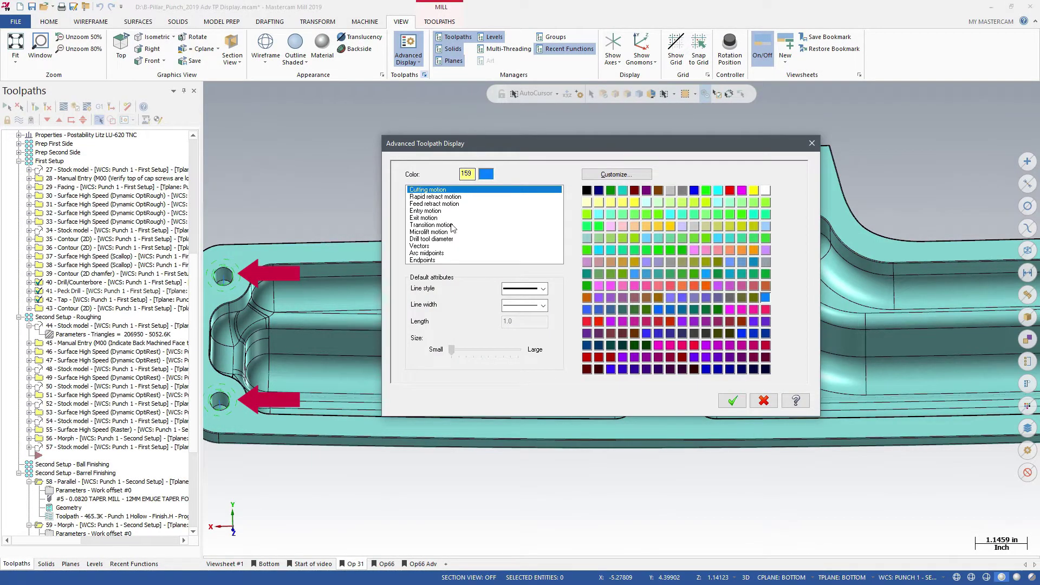
pyautogui.click(438, 240)
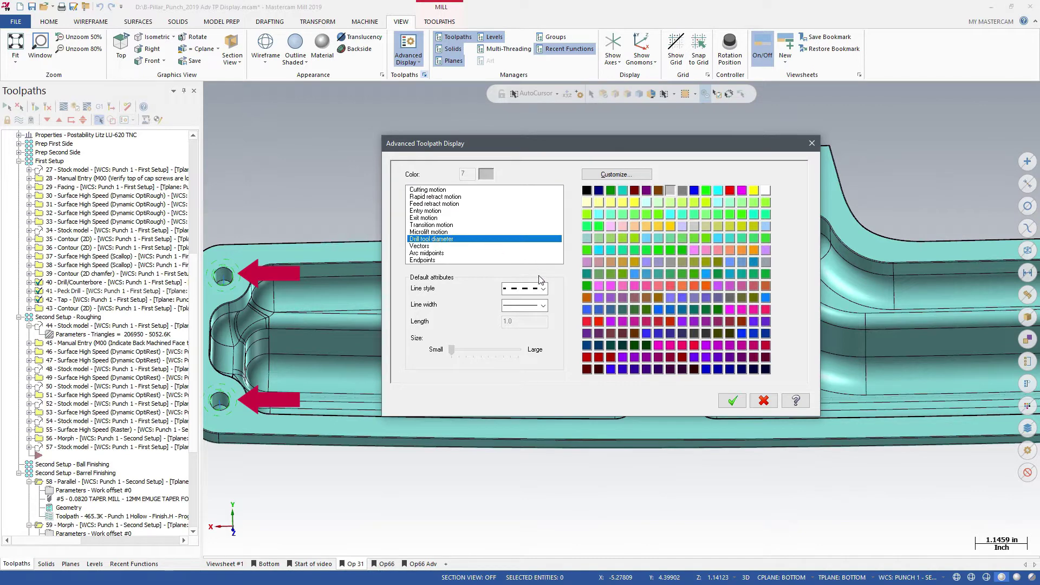
pyautogui.click(542, 305)
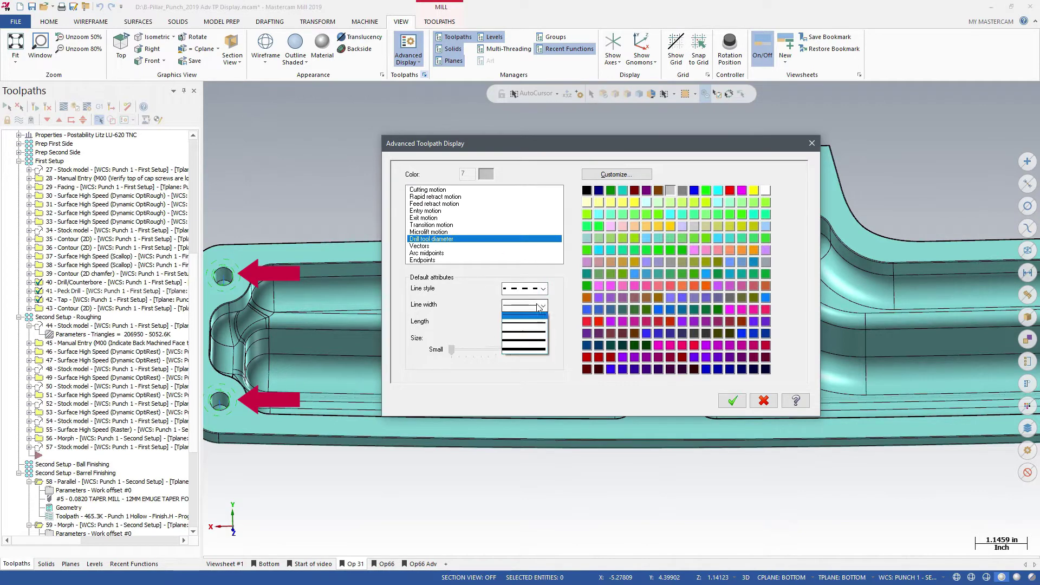
pyautogui.click(535, 339)
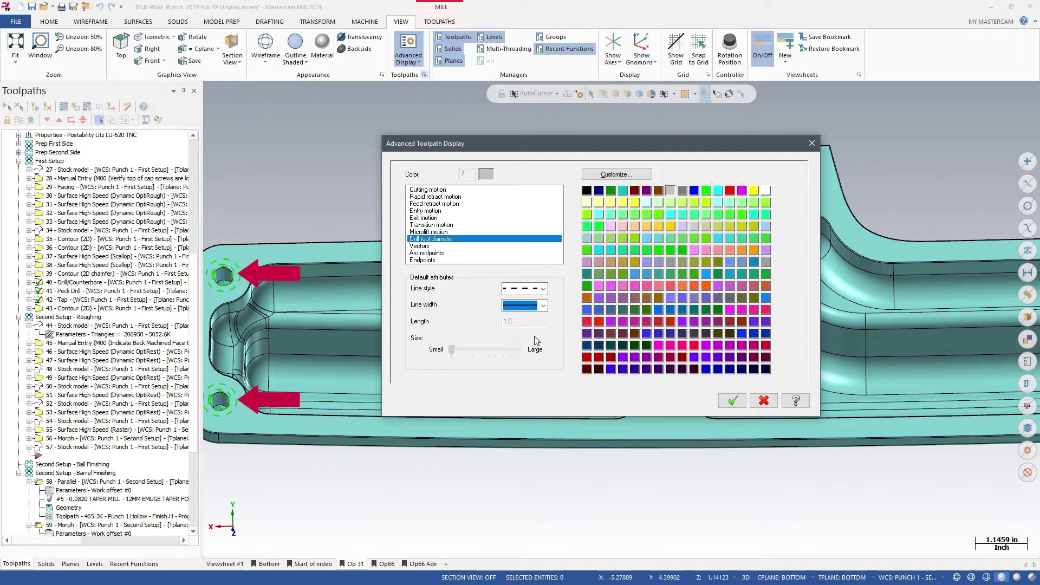
pyautogui.click(730, 400)
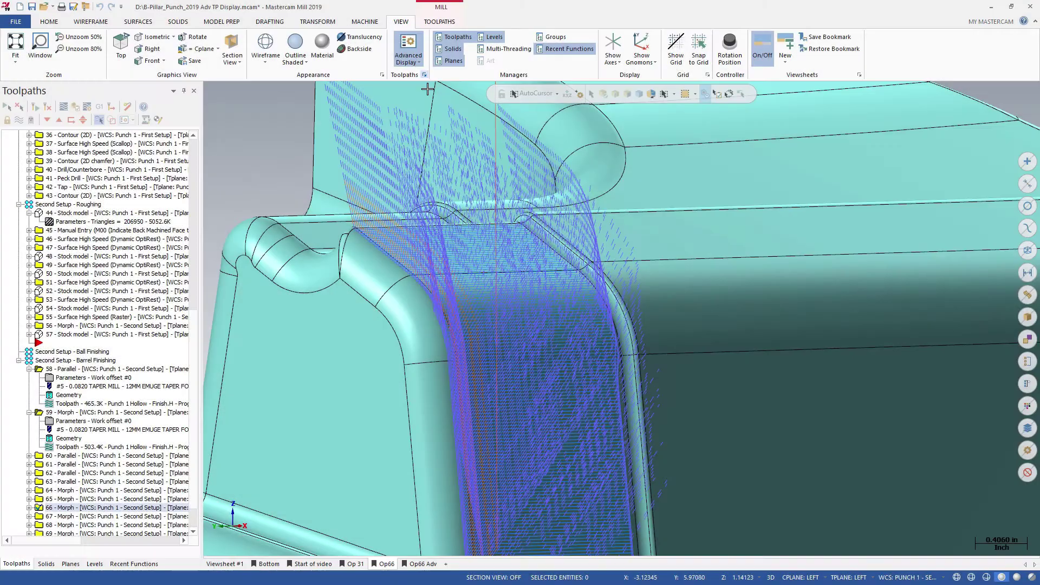
# Set the toolpath vectors to a length of 0.2 with a solid line style.
pyautogui.click(425, 75)
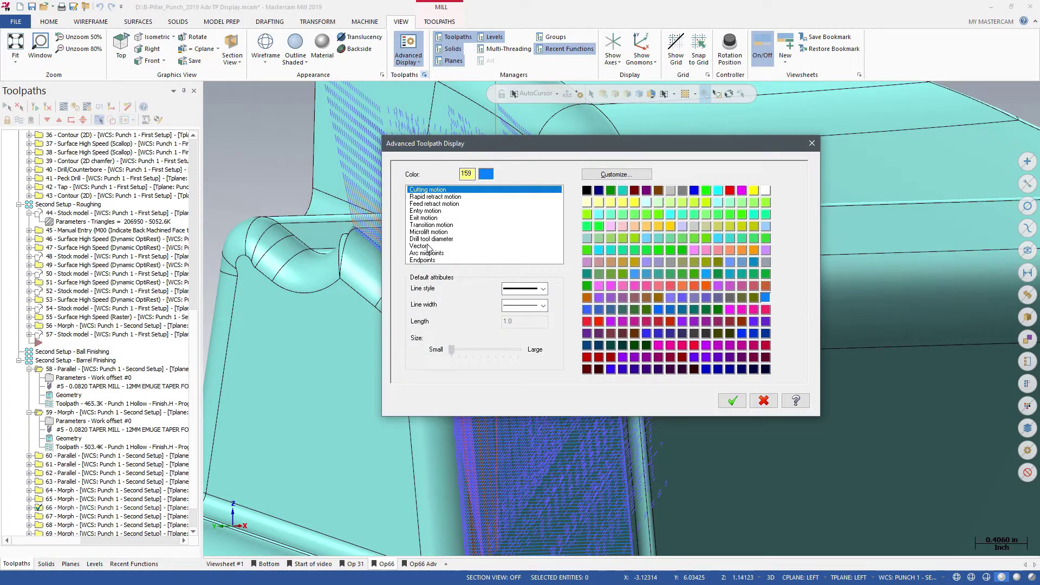
pyautogui.click(428, 247)
pyautogui.click(525, 324)
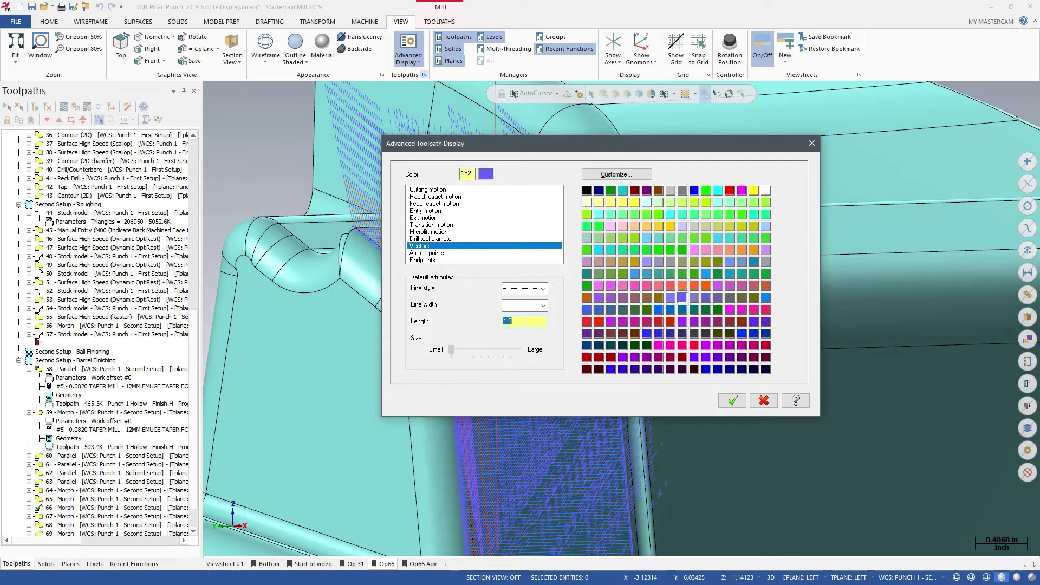
pyautogui.write('0.2')
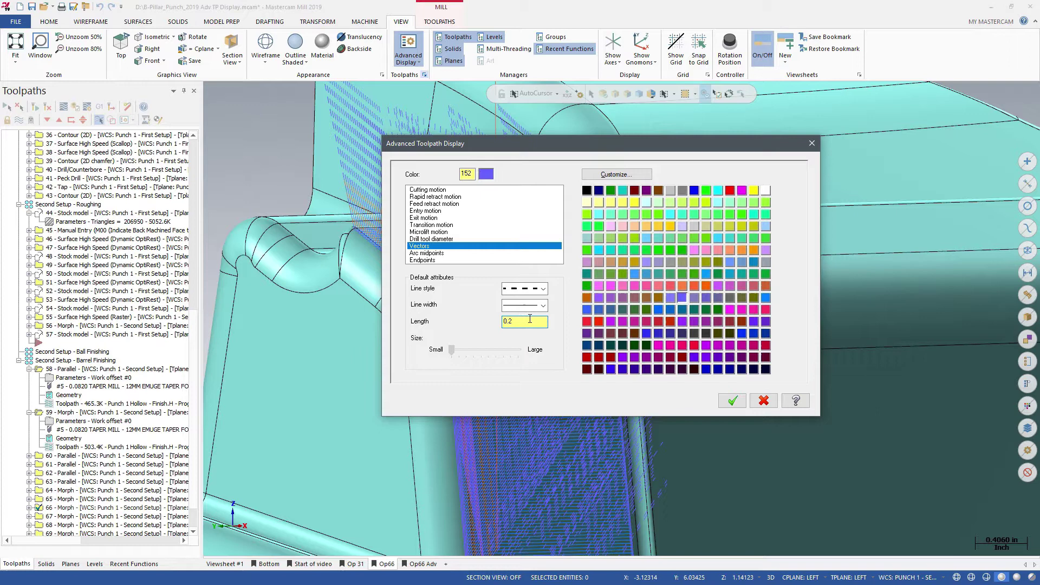
pyautogui.click(543, 288)
pyautogui.click(540, 304)
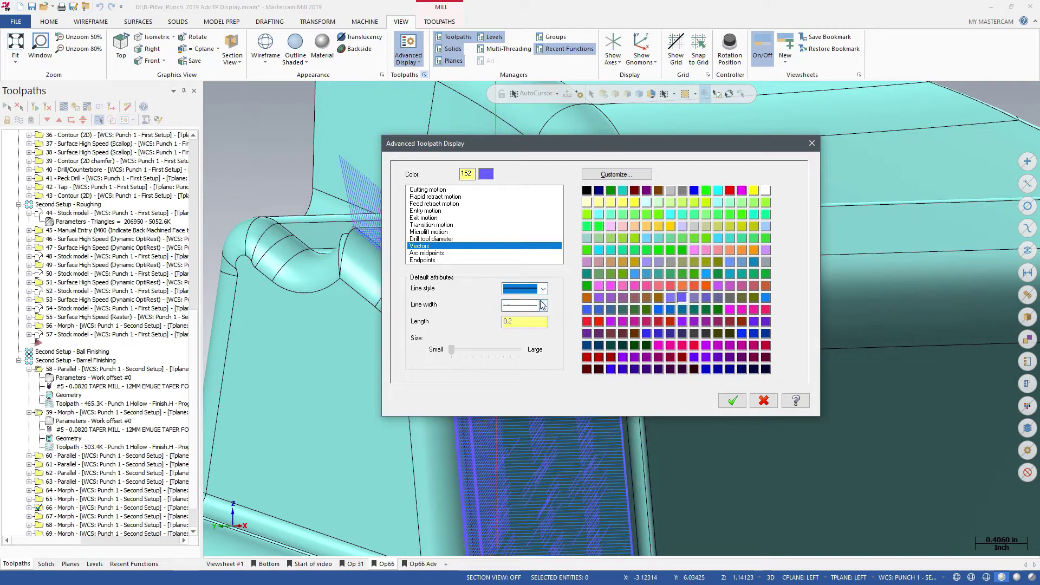
pyautogui.click(731, 401)
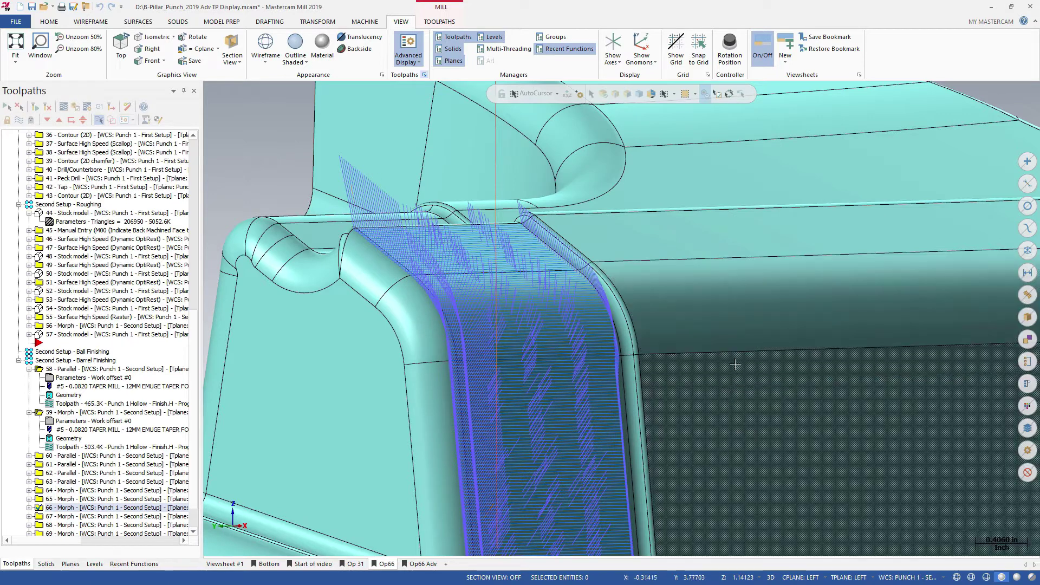
# Hide the feed retract motion of the operation 66 Morph toolpath.
pyautogui.click(419, 64)
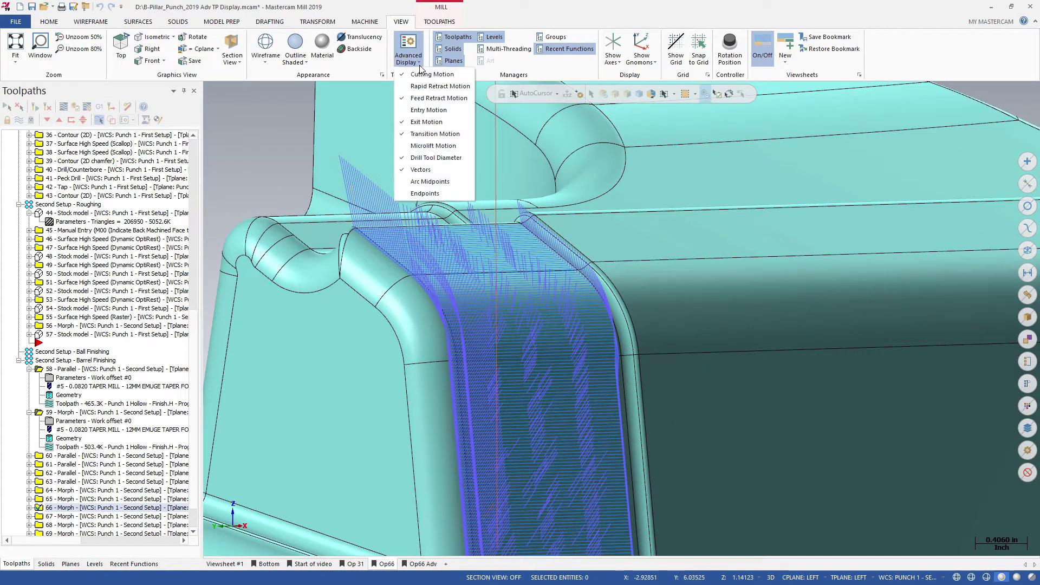
pyautogui.click(439, 98)
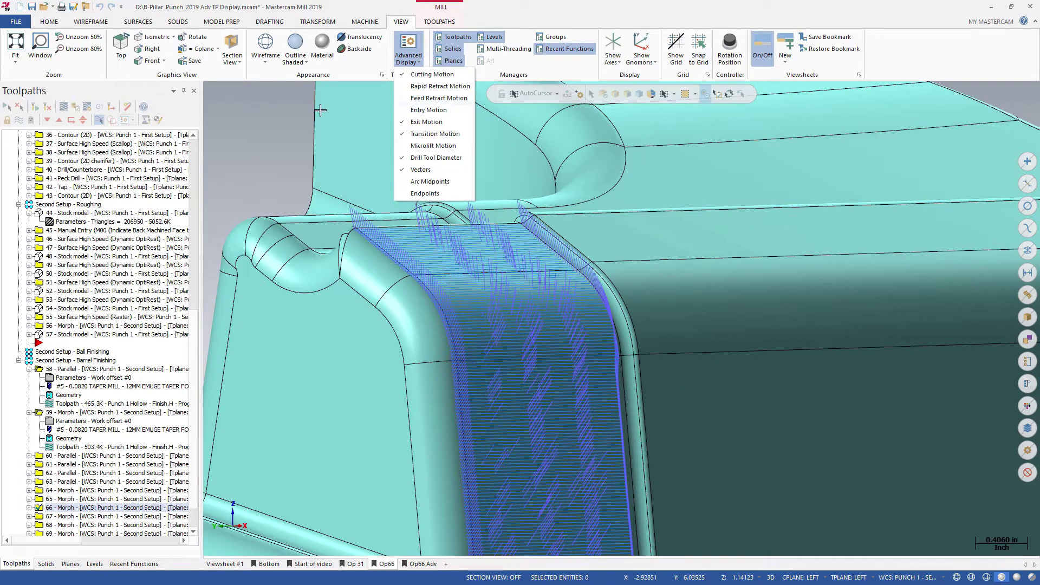
pyautogui.click(298, 102)
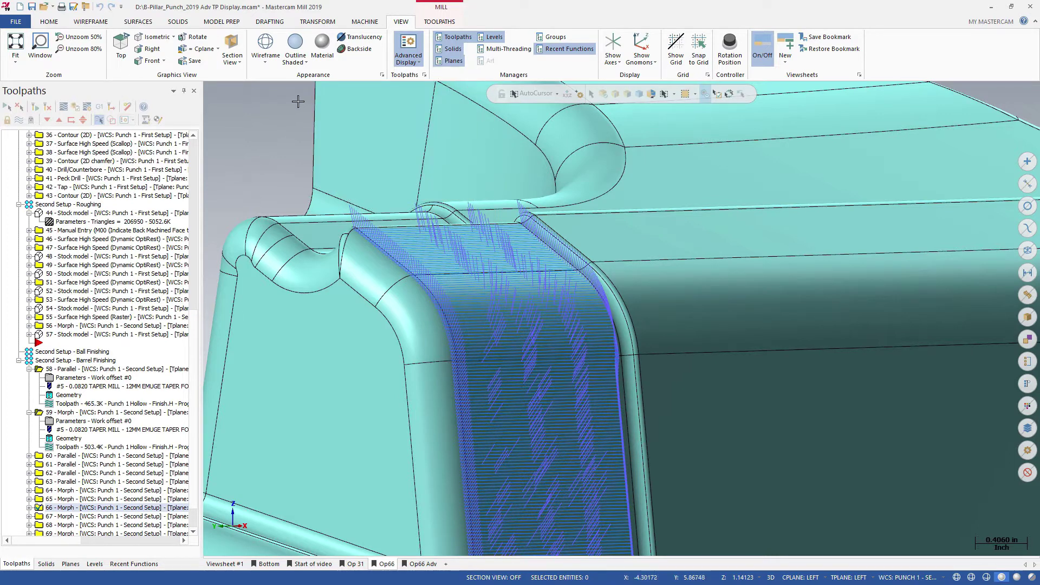
# Toggle the vectors of operation 66 off and back on through the Toolpaths manager's advanced display options.
pyautogui.click(133, 120)
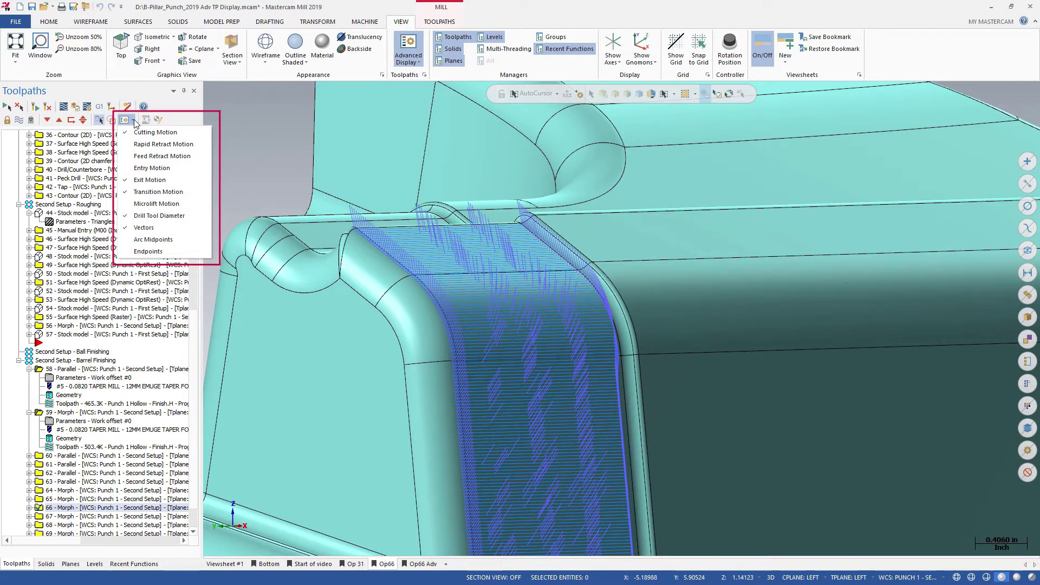
pyautogui.click(152, 227)
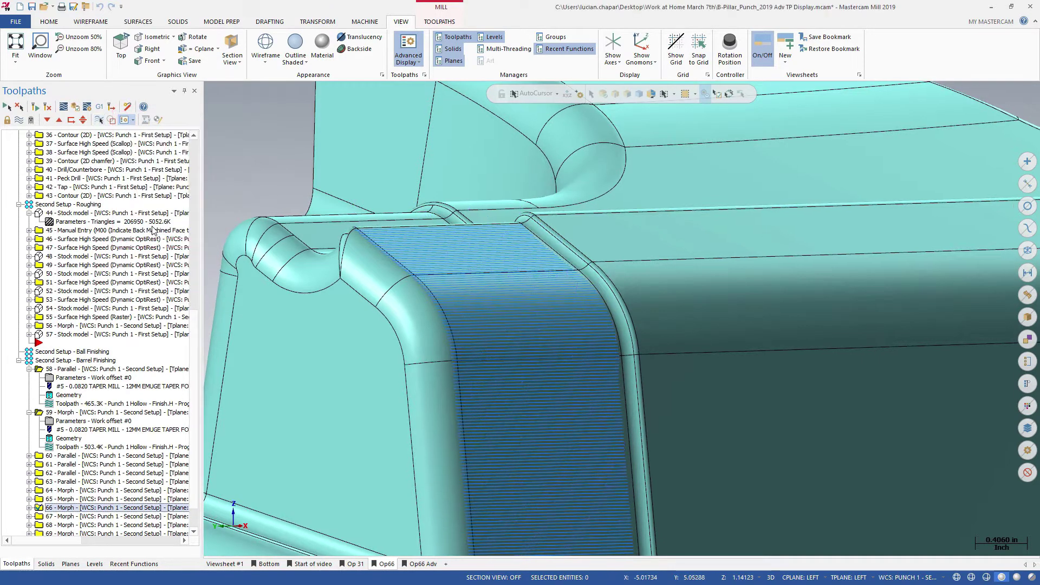
pyautogui.click(134, 121)
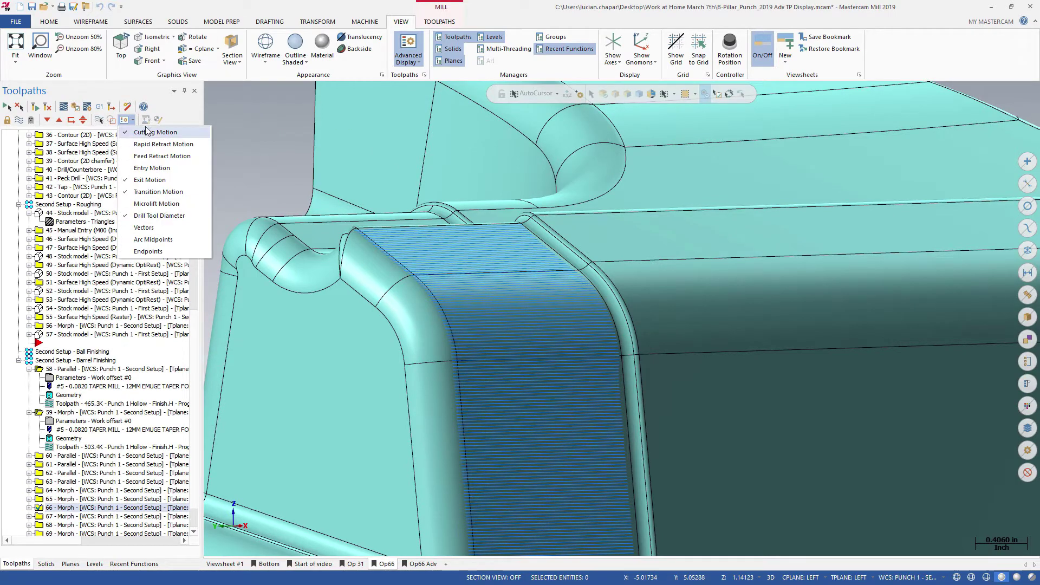
pyautogui.click(165, 229)
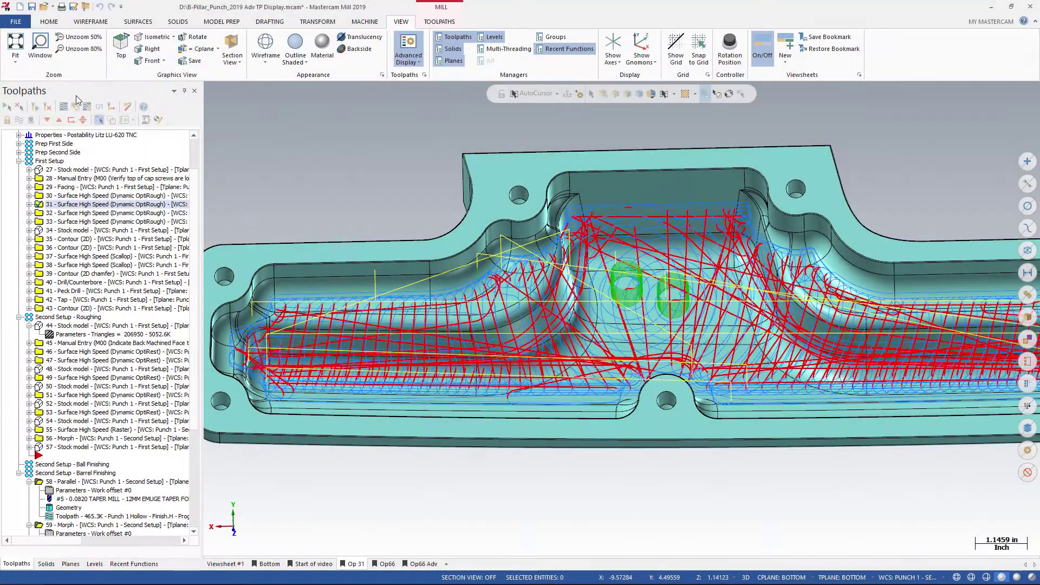
# Backplot operation 31 and play its tool motion with the advanced display colors.
pyautogui.click(63, 107)
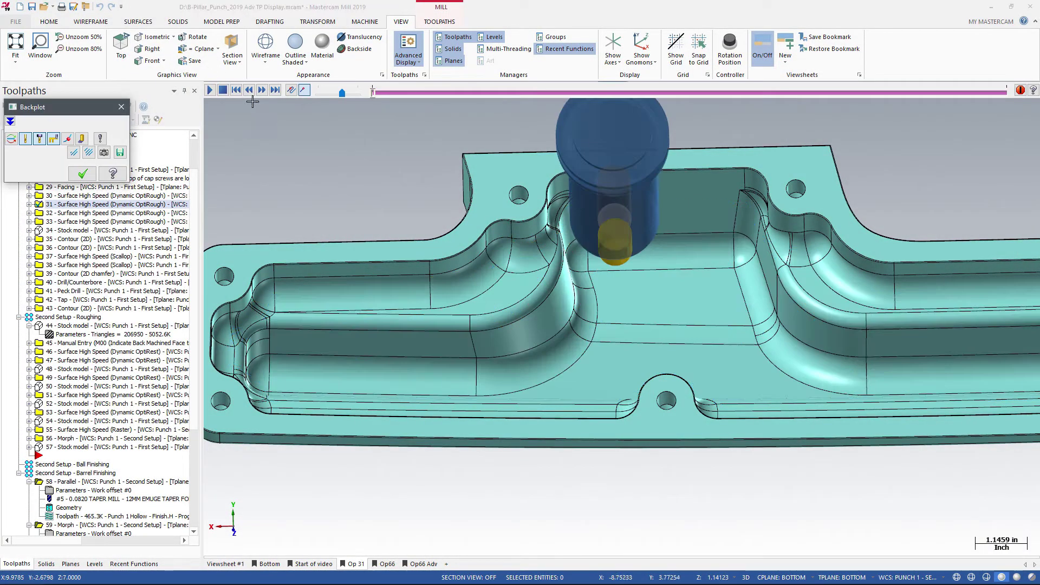
pyautogui.click(210, 90)
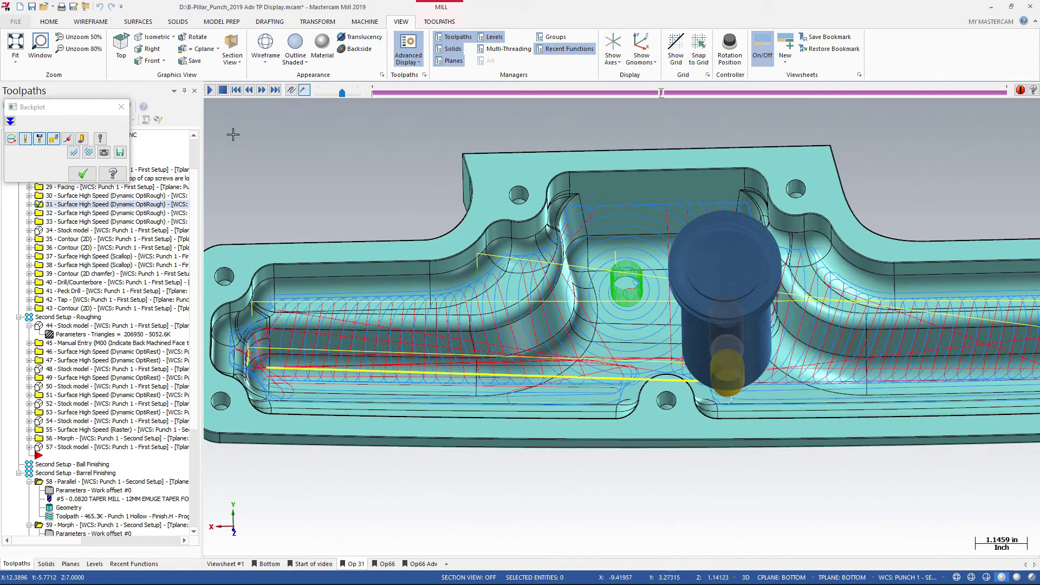
# Close Backplot and set the viewsheets to also save the advanced toolpath display settings.
pyautogui.click(83, 174)
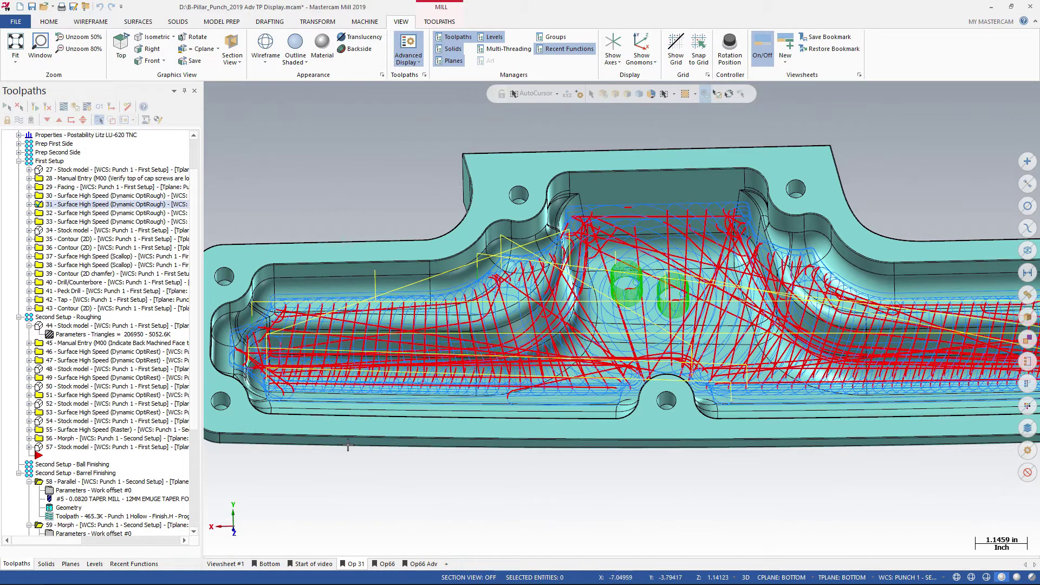
pyautogui.rightClick(358, 563)
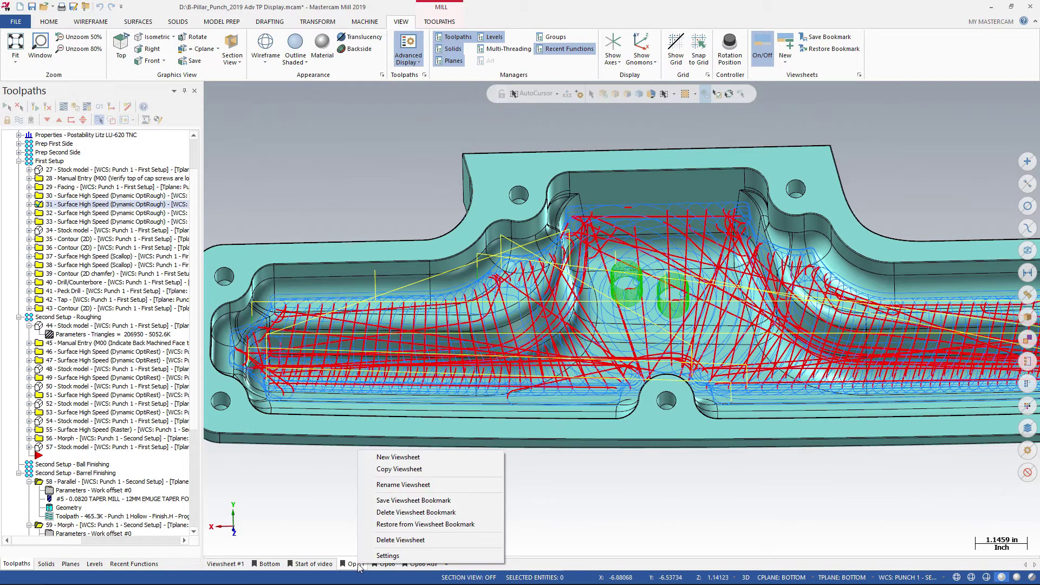
pyautogui.click(390, 556)
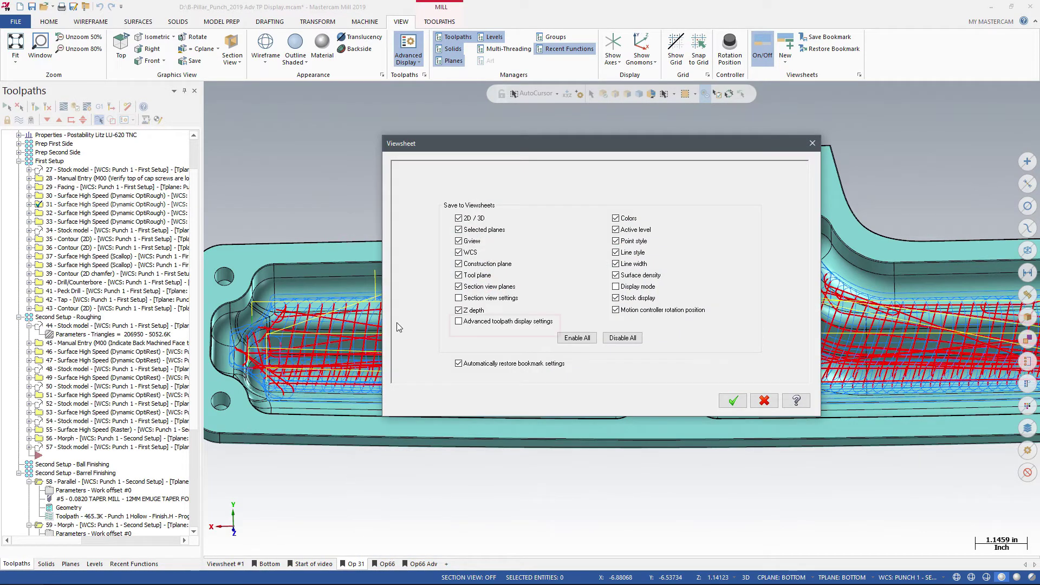
pyautogui.click(459, 322)
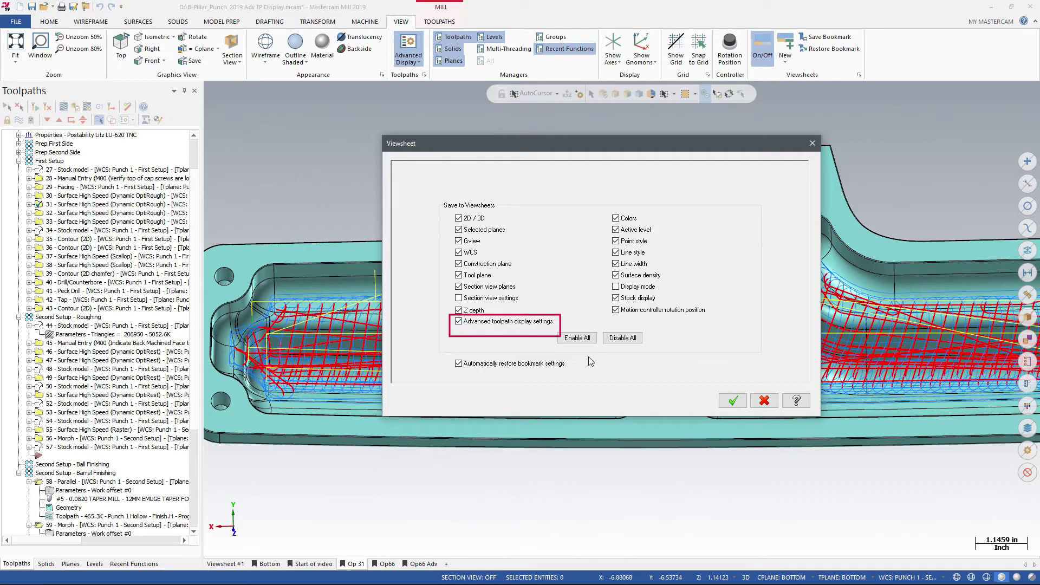
pyautogui.click(726, 403)
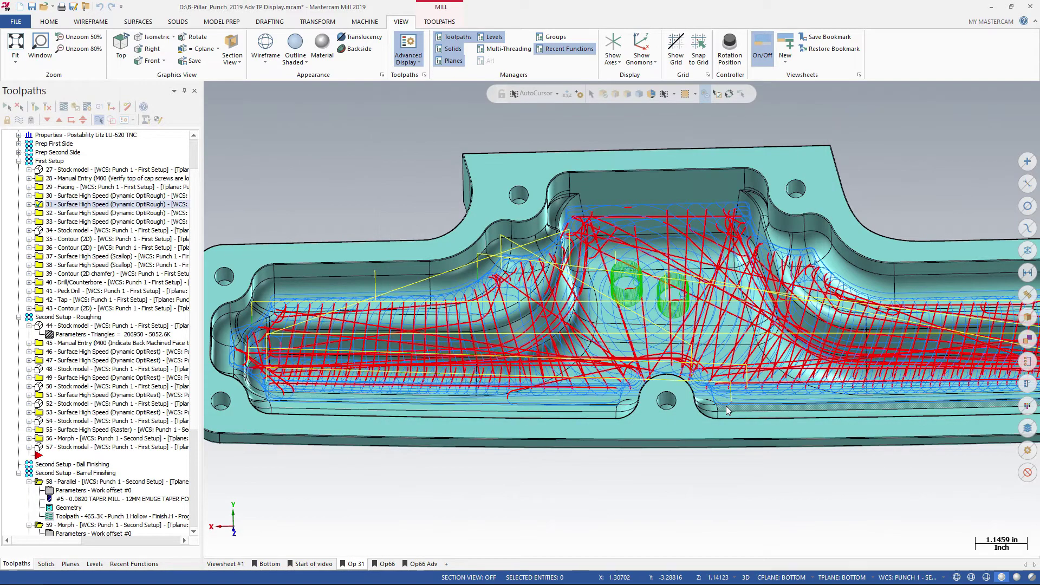
pyautogui.moveTo(668, 464)
pyautogui.mouseDown(button='middle')
pyautogui.moveTo(657, 471)
pyautogui.moveTo(673, 473)
pyautogui.mouseUp(button='middle')
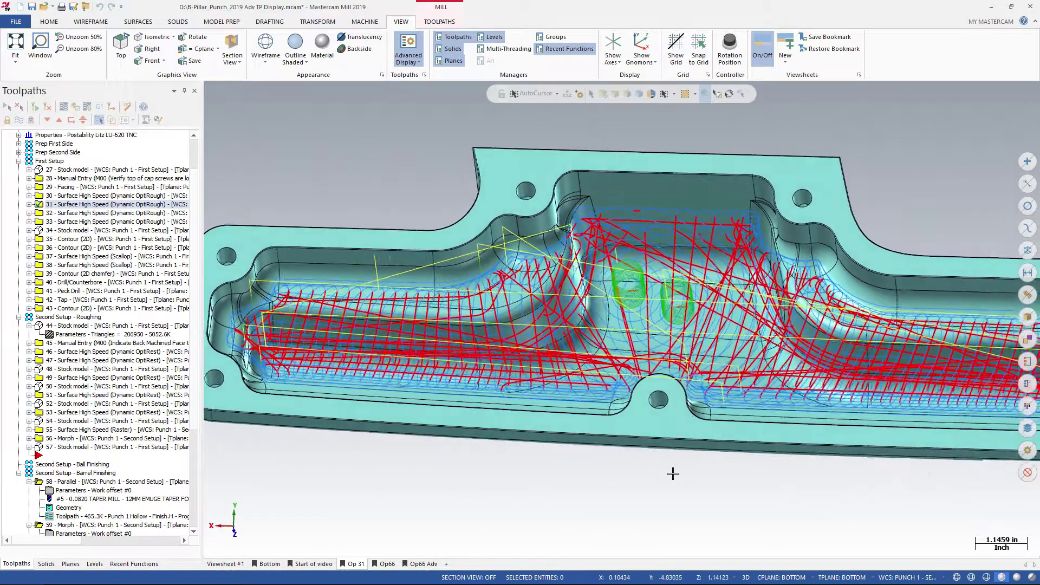